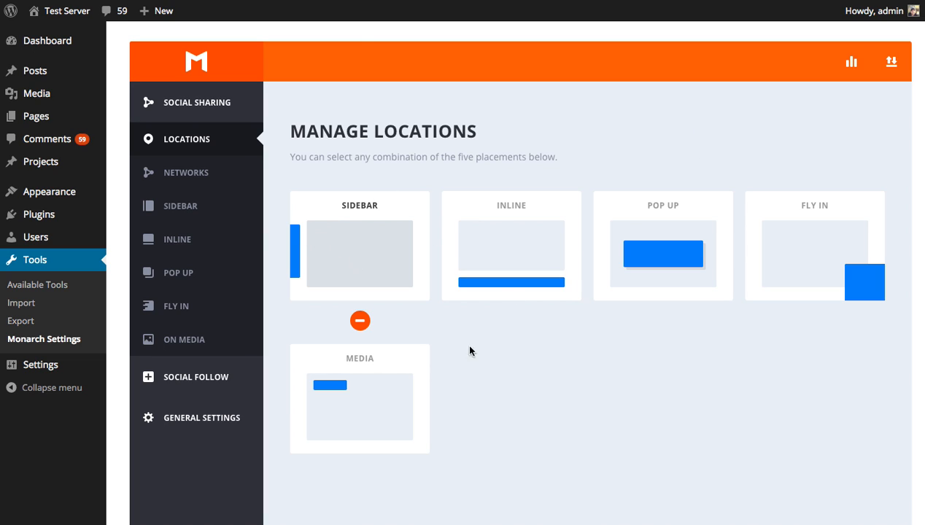
# Step: Save the sharing locations with Sidebar selected and dismiss the notice about choosing social networks
pyautogui.scroll(-4, 735, 463)
pyautogui.click(351, 362)
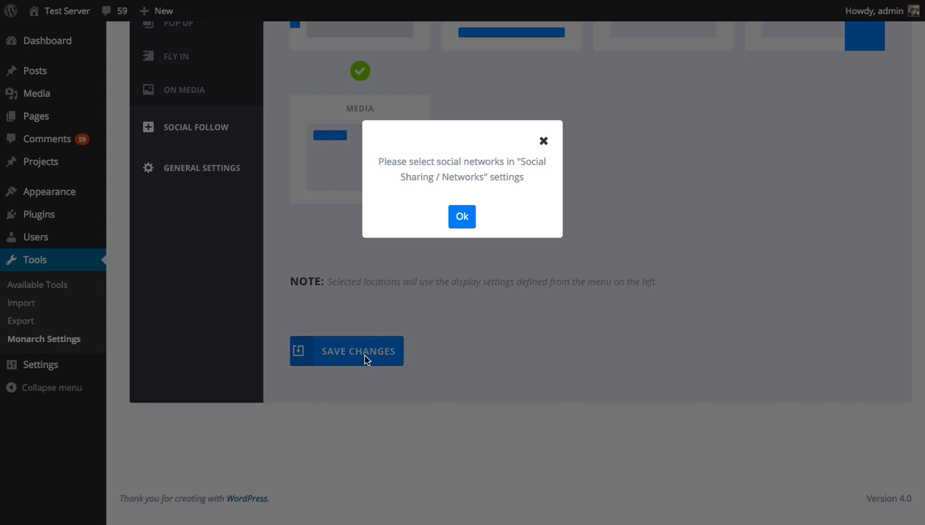
pyautogui.click(463, 218)
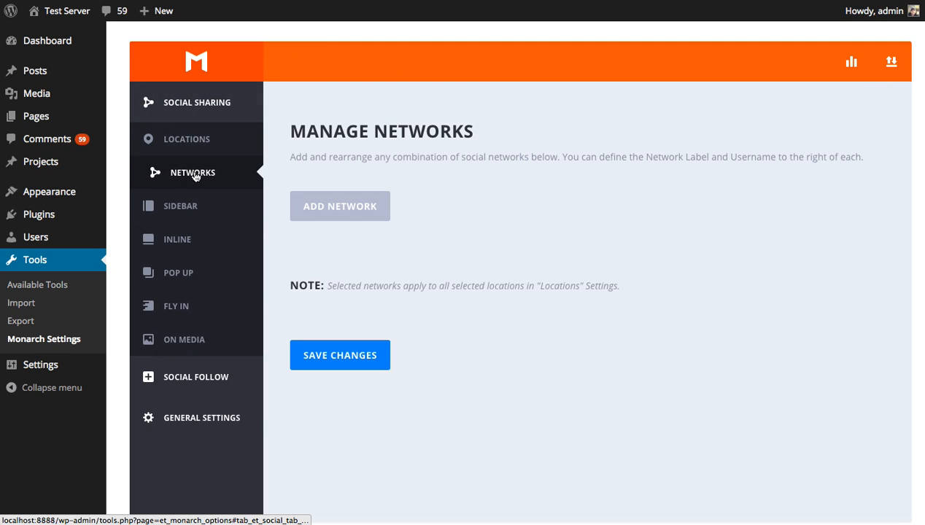
# Step: Add Facebook, Twitter, Google+, Buffer, Digg and Evernote as social sharing networks
pyautogui.click(369, 212)
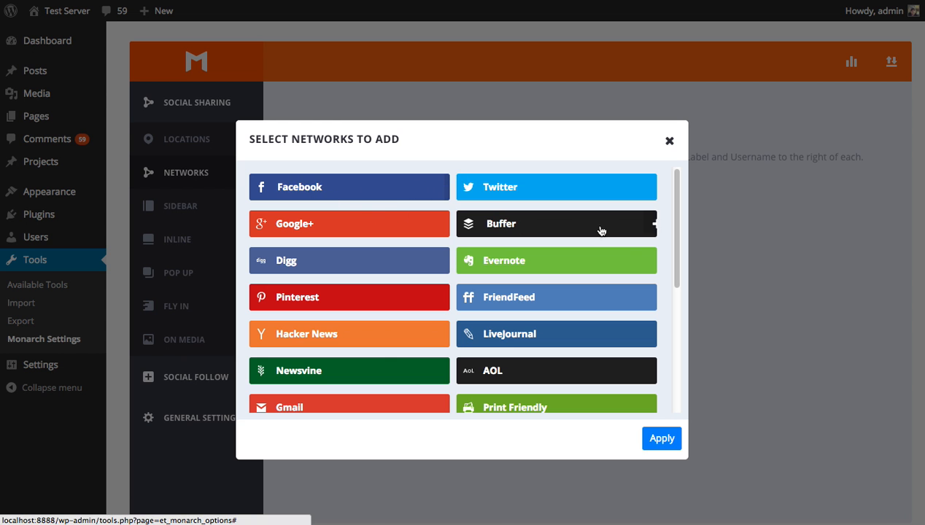
pyautogui.moveTo(671, 191); pyautogui.dragTo(669, 140)
pyautogui.click(386, 191)
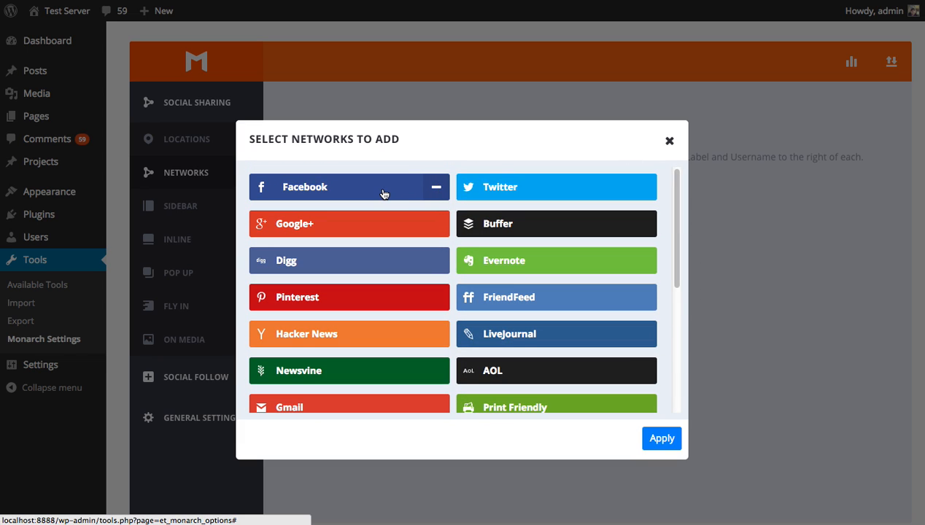
pyautogui.click(547, 191)
pyautogui.click(368, 230)
pyautogui.click(525, 228)
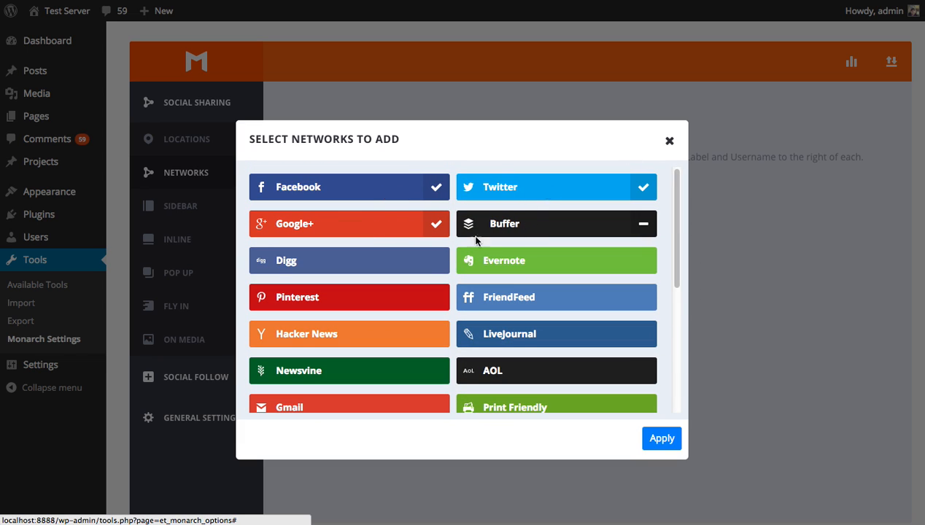
pyautogui.click(407, 263)
pyautogui.click(502, 263)
pyautogui.click(661, 439)
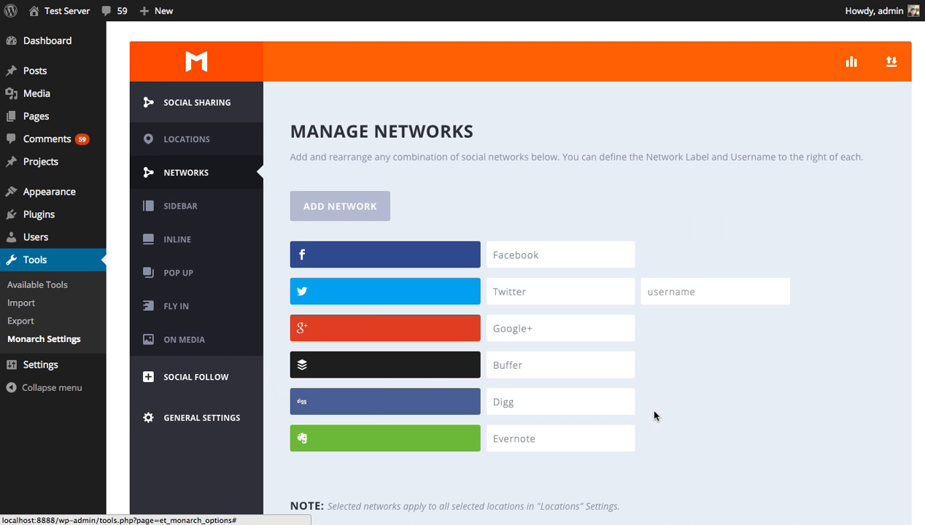
# Step: Move the Evernote network above Digg in the social sharing network list
pyautogui.scroll(-3, 795, 346)
pyautogui.scroll(3, 802, 341)
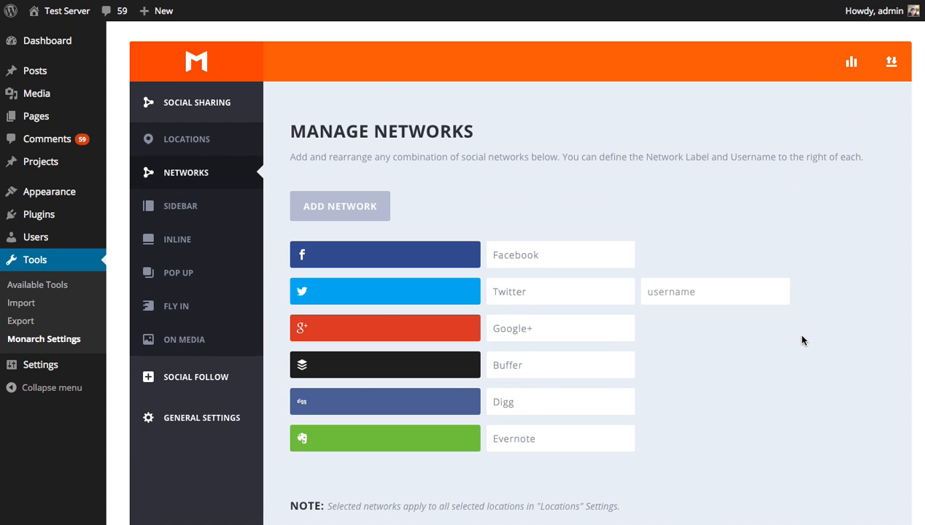
pyautogui.moveTo(387, 435); pyautogui.dragTo(385, 400)
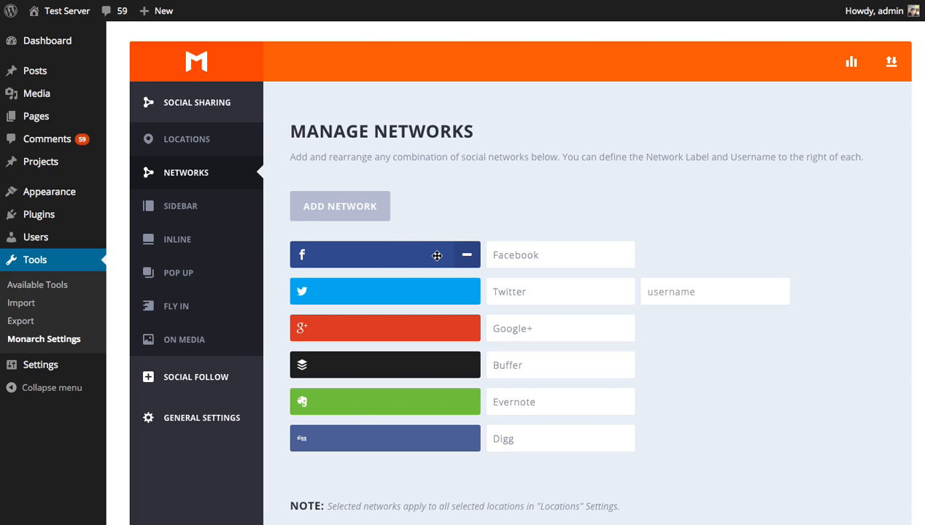
pyautogui.moveTo(428, 256)
pyautogui.mouseDown()
pyautogui.moveTo(409, 250)
pyautogui.moveTo(431, 251)
pyautogui.mouseUp()
# Step: Set the username of the Twitter sharing network to elegantthemes and save the changes
pyautogui.click(729, 300)
pyautogui.write('elegantthemes')
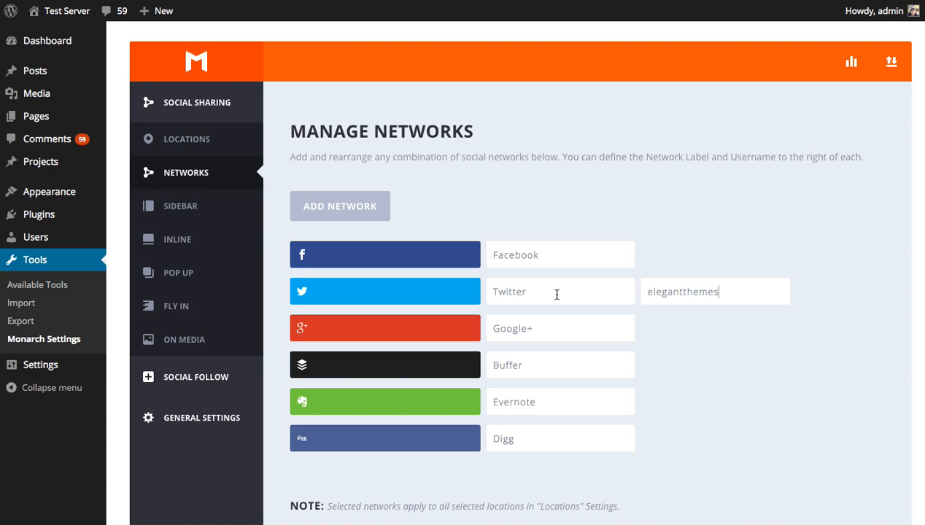
pyautogui.scroll(-1, 650, 274)
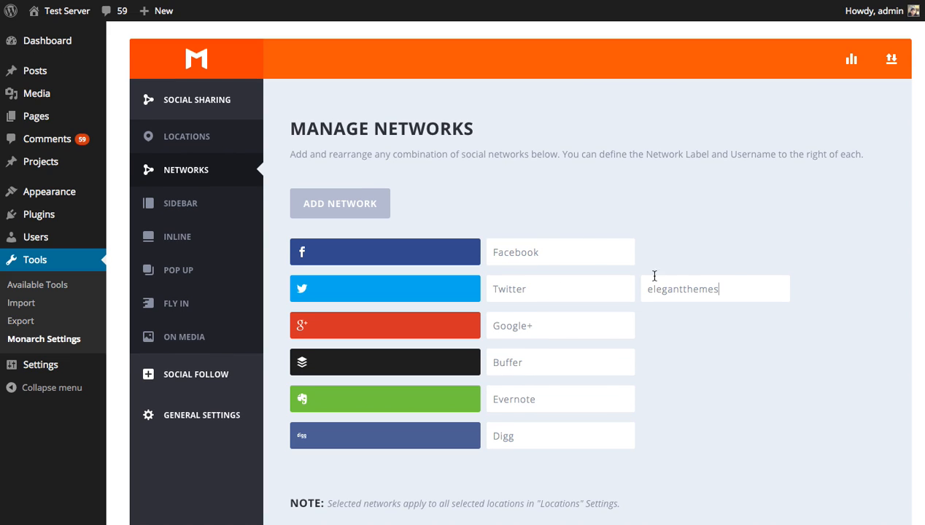
pyautogui.scroll(-5, 483, 258)
pyautogui.click(361, 355)
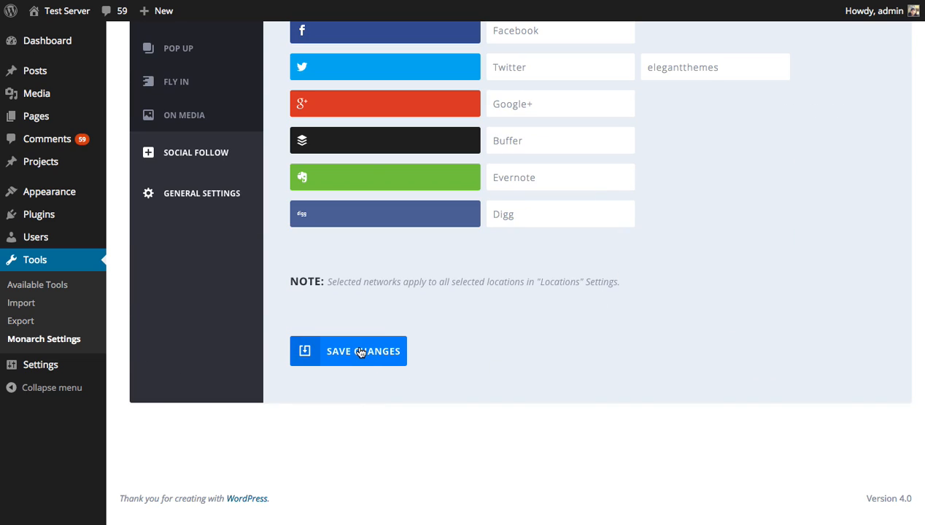
# Step: Enable the Inline sharing location alongside Sidebar and check the share buttons on the blog post "This Is A Blog Post"
pyautogui.scroll(5, 684, 357)
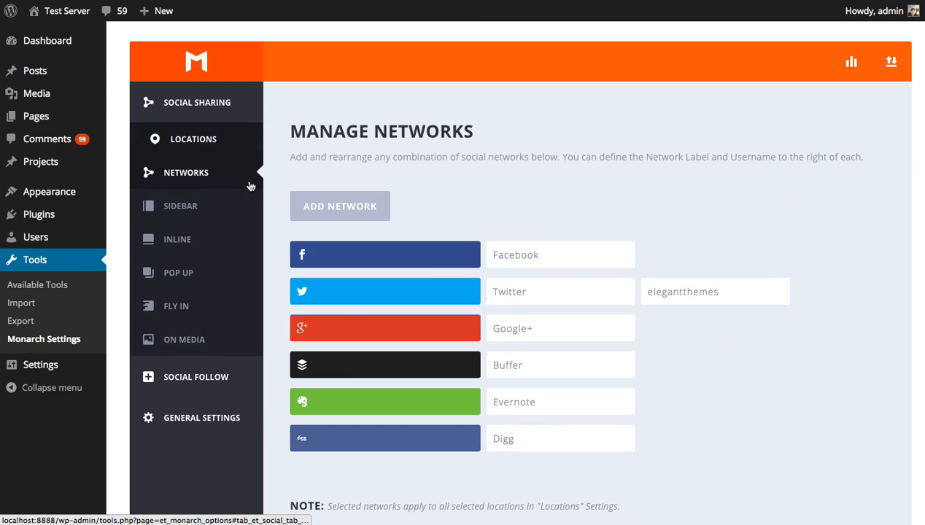
pyautogui.click(211, 146)
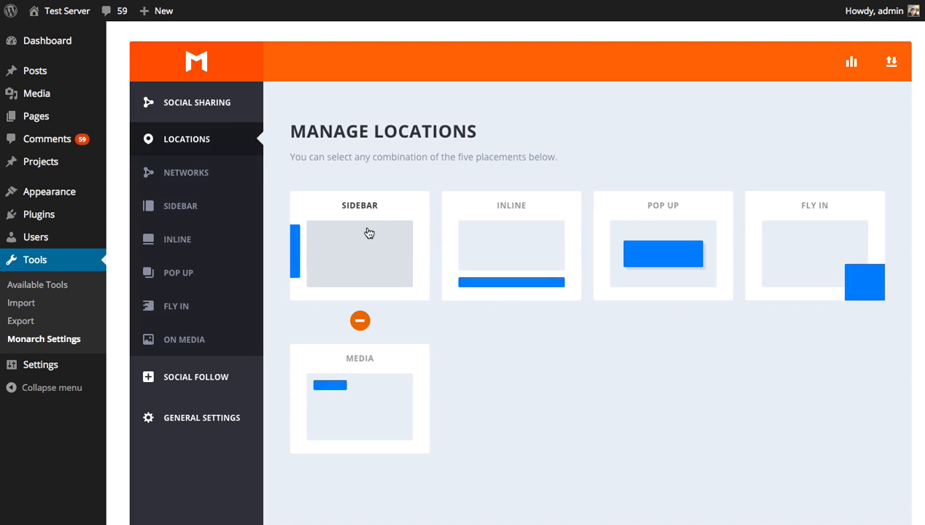
pyautogui.click(504, 254)
pyautogui.scroll(-5, 511, 409)
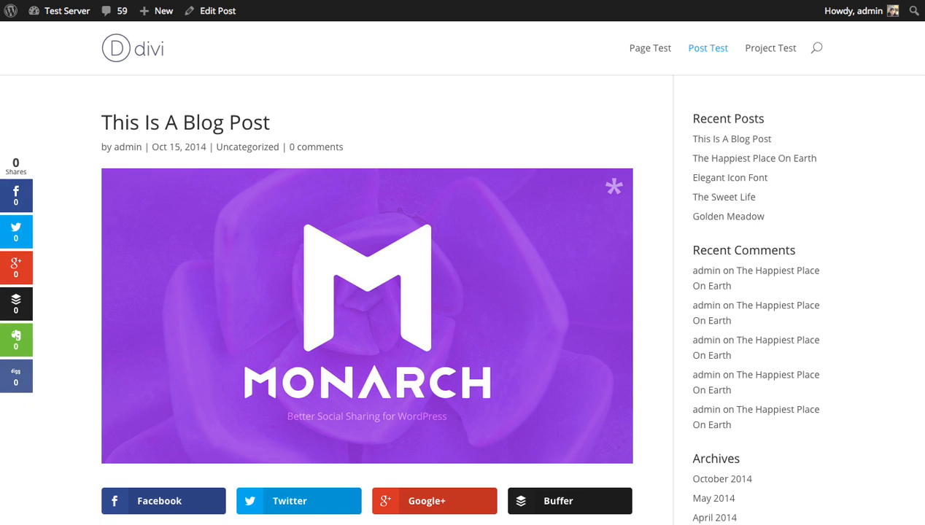
pyautogui.scroll(-3, 912, 109)
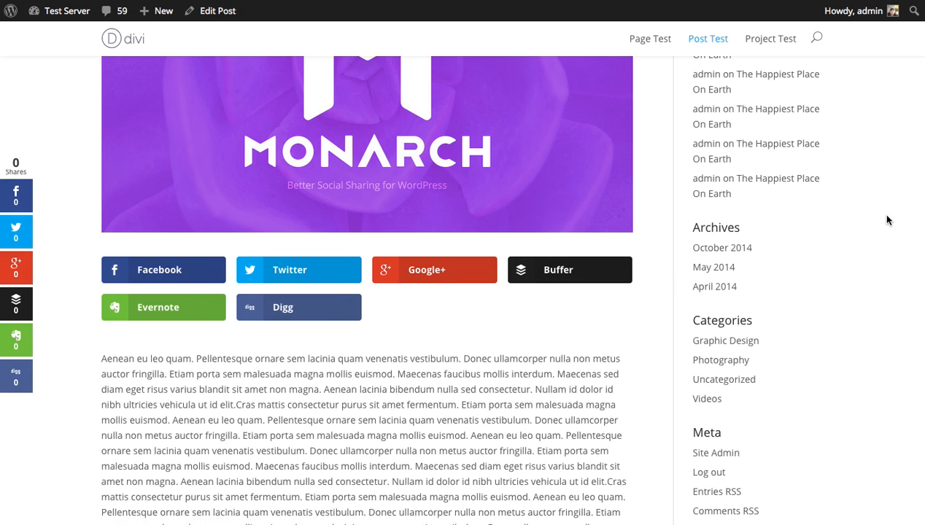
pyautogui.scroll(3, 890, 219)
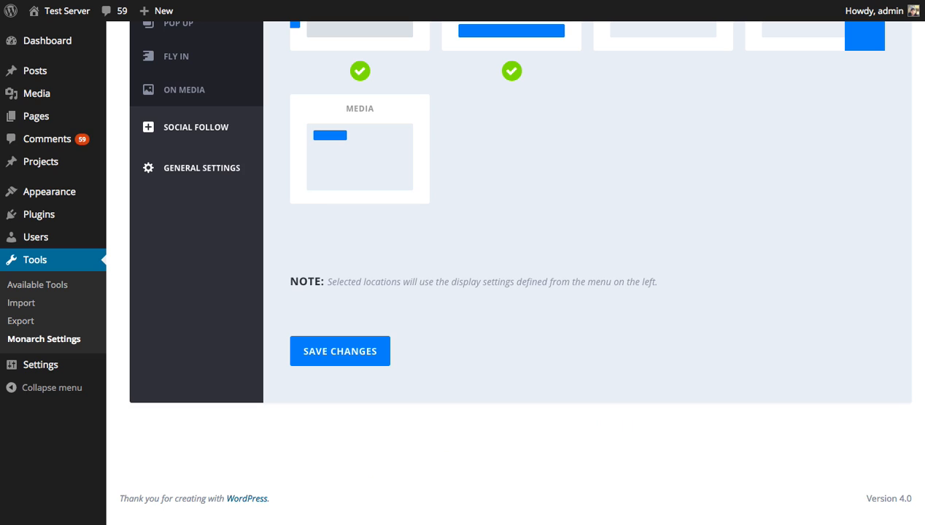
# Step: Add Facebook, Twitter and Google+ as networks in the Social Follow settings
pyautogui.scroll(5, 462, 136)
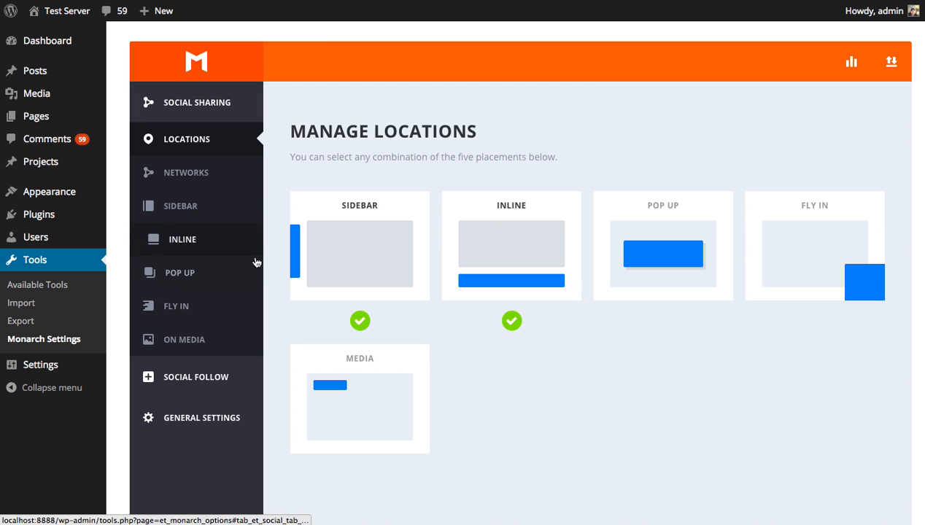
pyautogui.click(188, 377)
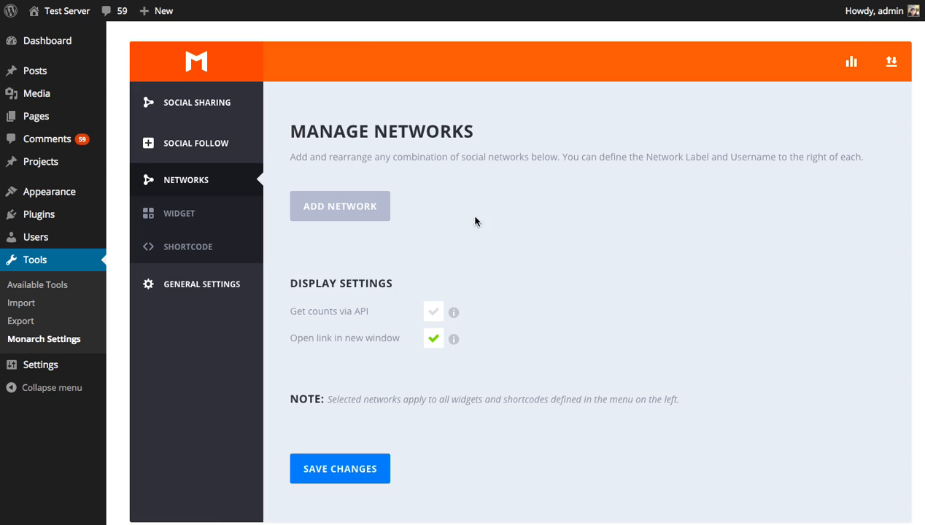
pyautogui.click(362, 211)
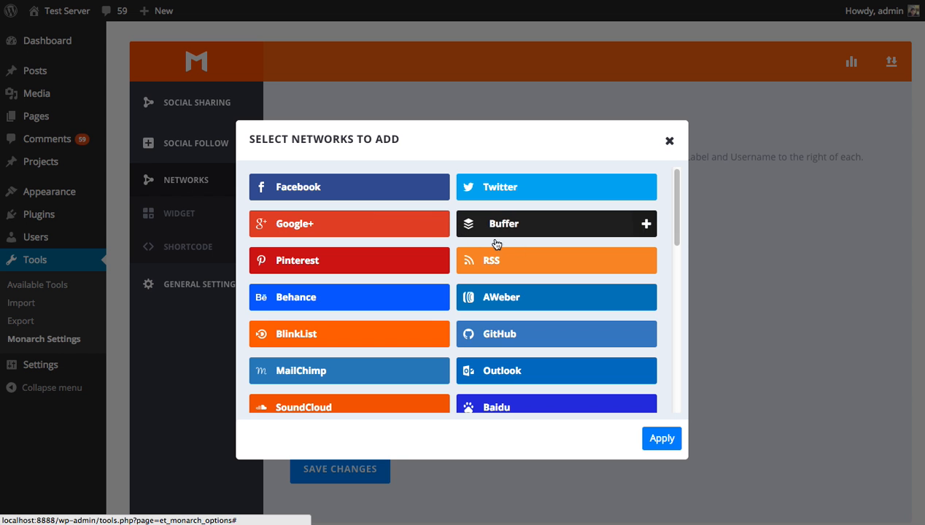
pyautogui.click(337, 194)
pyautogui.click(511, 188)
pyautogui.click(389, 222)
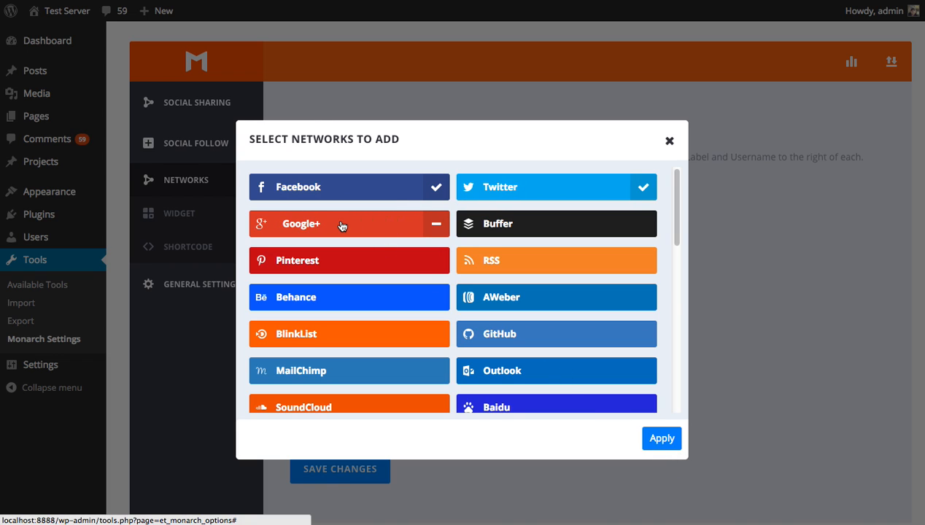
pyautogui.click(661, 440)
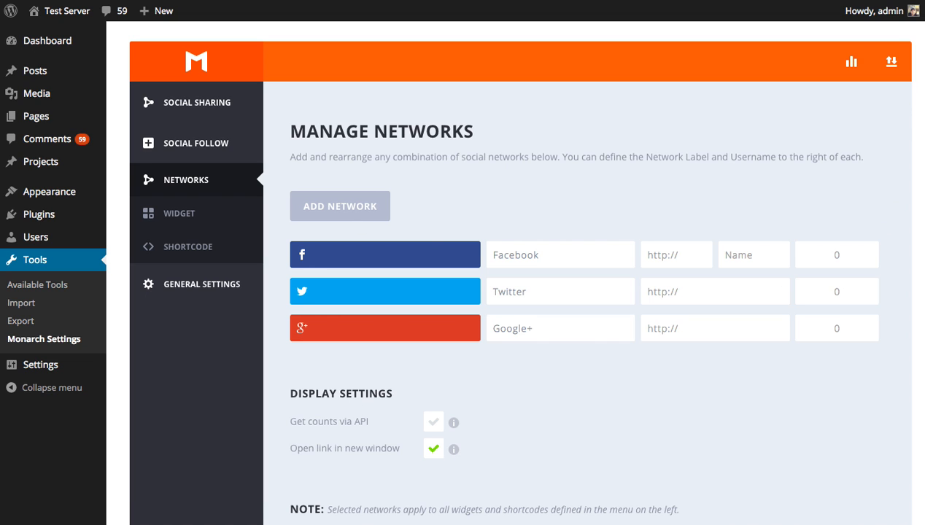
pyautogui.scroll(-2, 515, 272)
pyautogui.scroll(2, 516, 271)
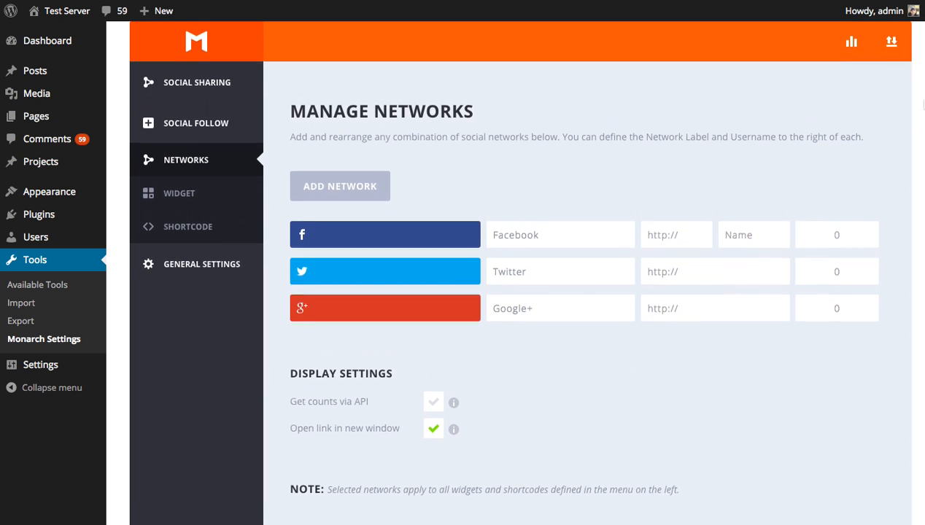
pyautogui.scroll(-1, 682, 179)
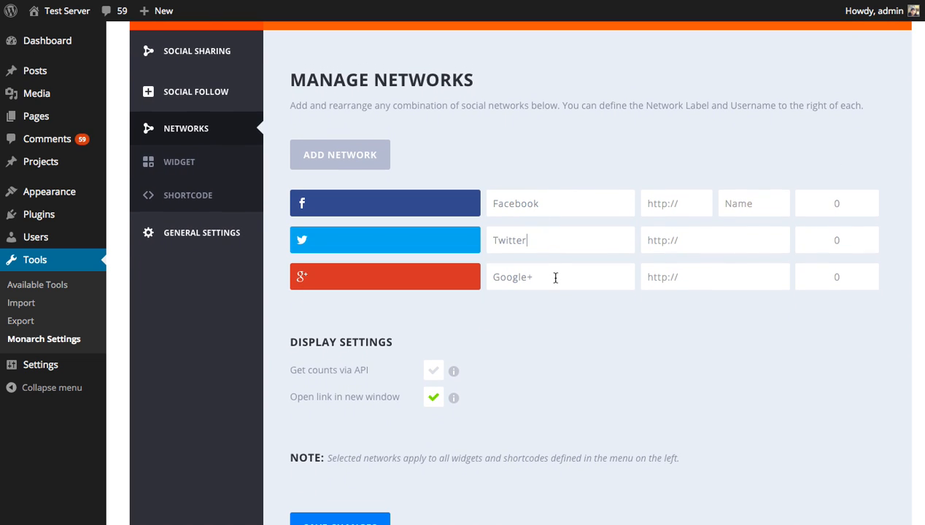
pyautogui.click(678, 207)
pyautogui.write('http://www.facebook.com/elegantthemes')
pyautogui.click(694, 237)
pyautogui.write('htp:/')
pyautogui.press('BackSpace')
pyautogui.press('BackSpace')
pyautogui.press('BackSpace')
pyautogui.write('tp://www.twitter.com')
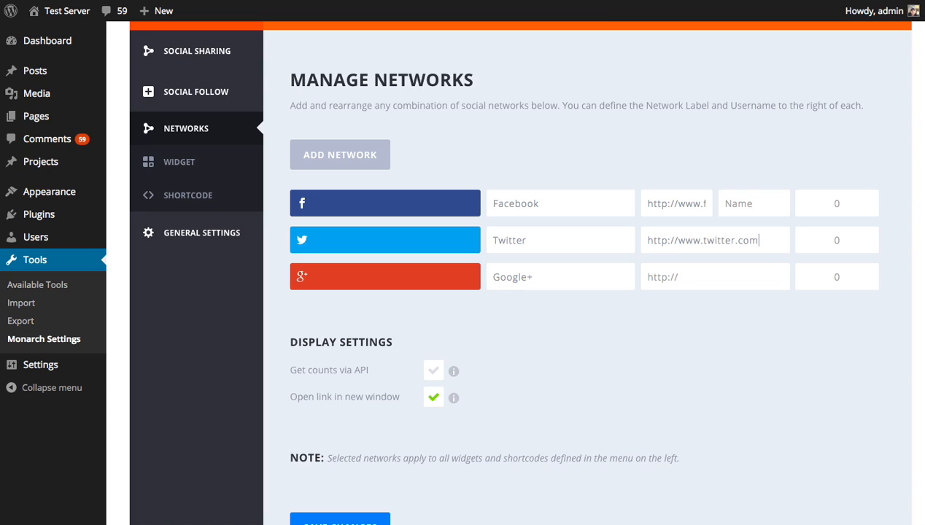
pyautogui.write('/elegantthemes')
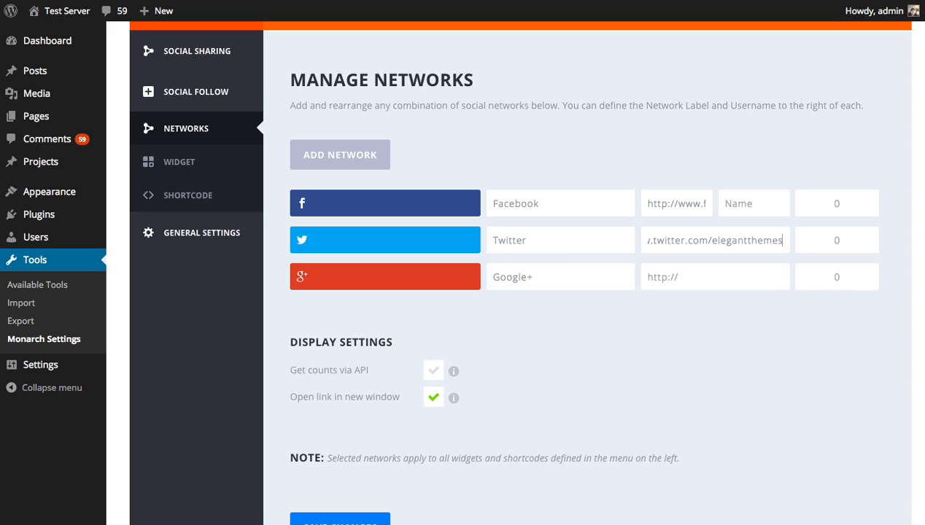
pyautogui.click(794, 345)
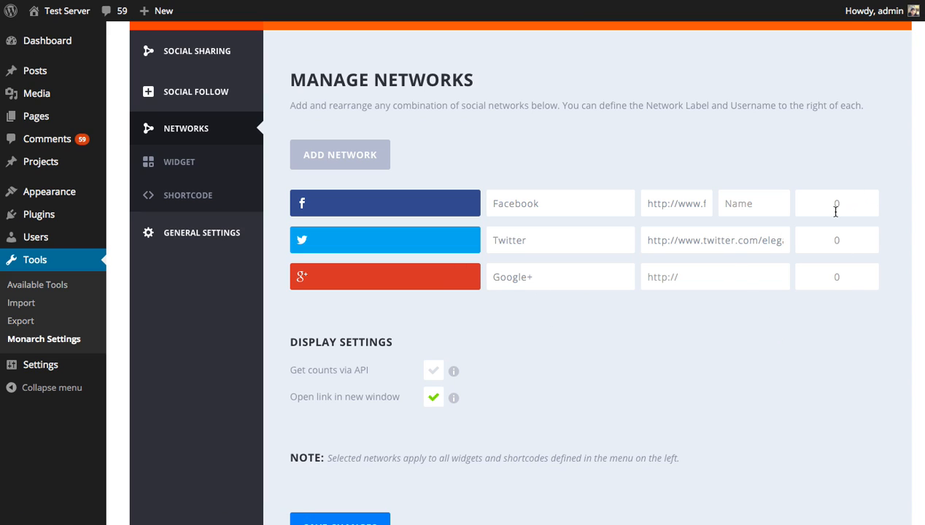
# Step: Enable getting follow counts via API and set the Twitter follower count manually to 19000
pyautogui.click(848, 242)
pyautogui.click(434, 371)
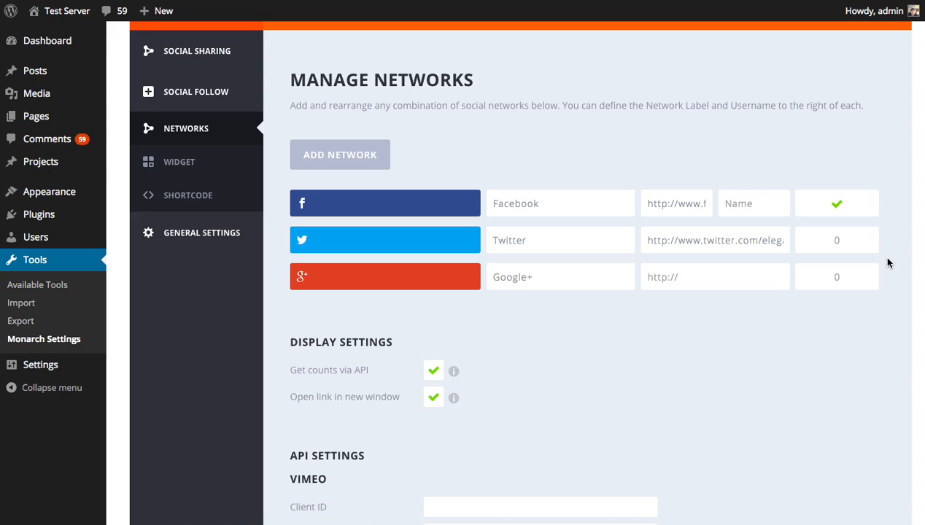
pyautogui.write('19000')
pyautogui.press('BackSpace')
pyautogui.write('0')
# Step: Examine the API settings for Vimeo, Instagram and LinkedIn, including their client ID, client secret and authorization options
pyautogui.scroll(-5, 847, 321)
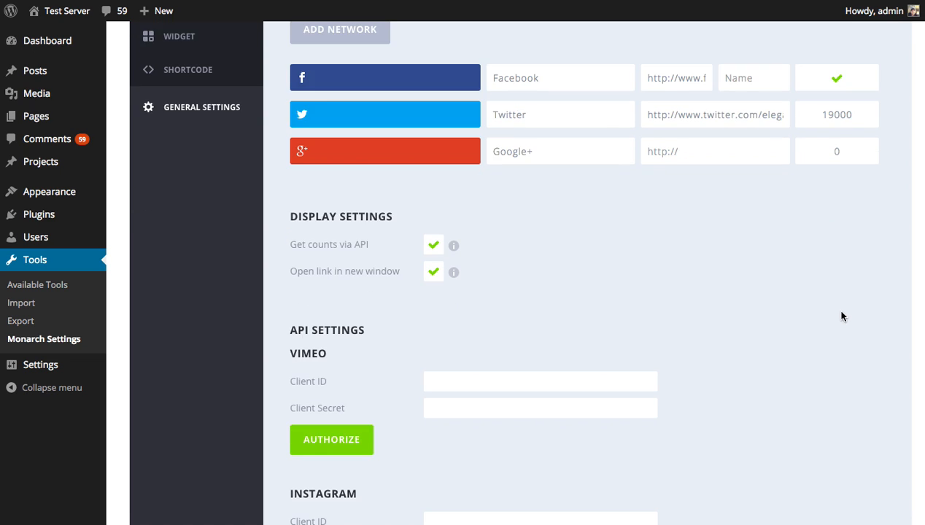
pyautogui.scroll(-4, 842, 315)
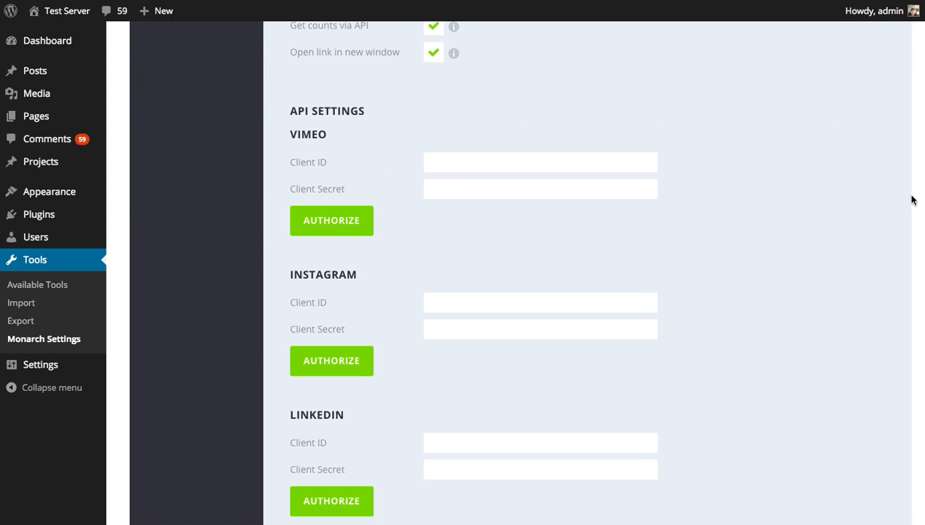
pyautogui.scroll(-1, 469, 266)
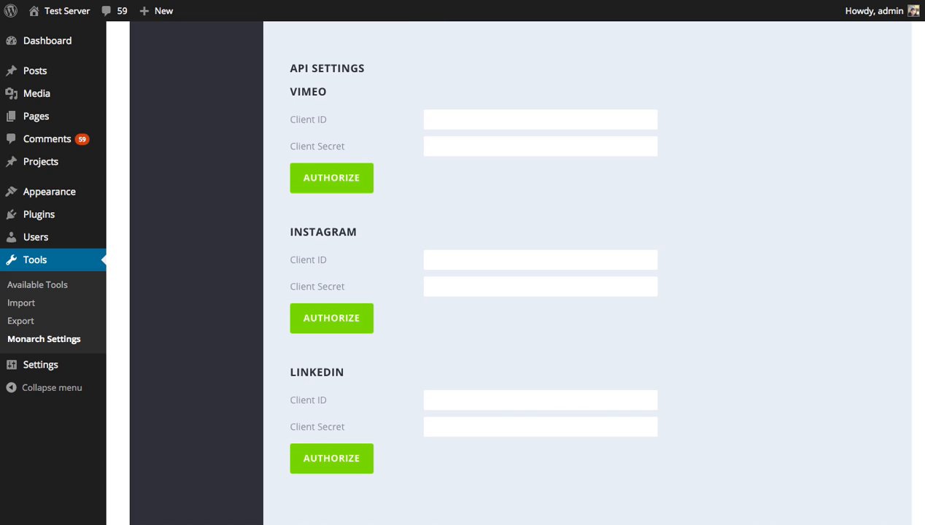
pyautogui.scroll(-1, 468, 266)
pyautogui.scroll(1, 469, 266)
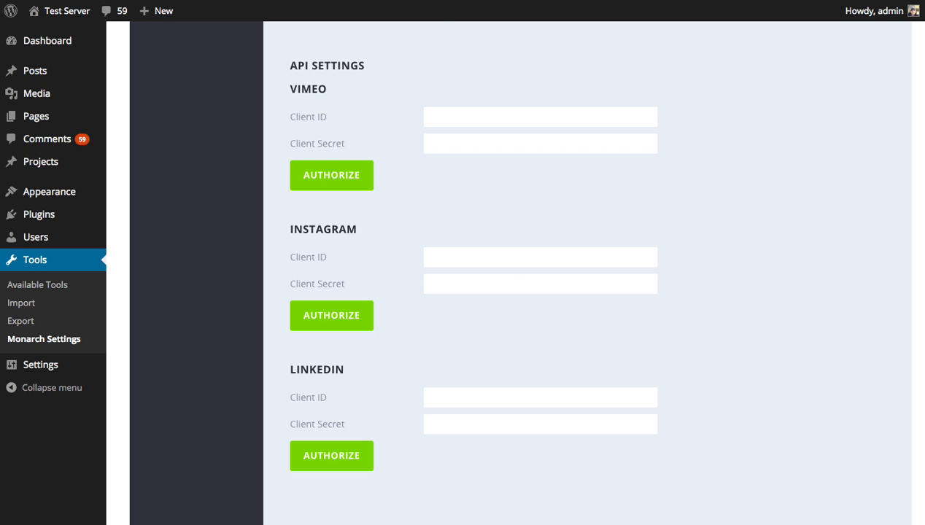
pyautogui.scroll(-1, 467, 262)
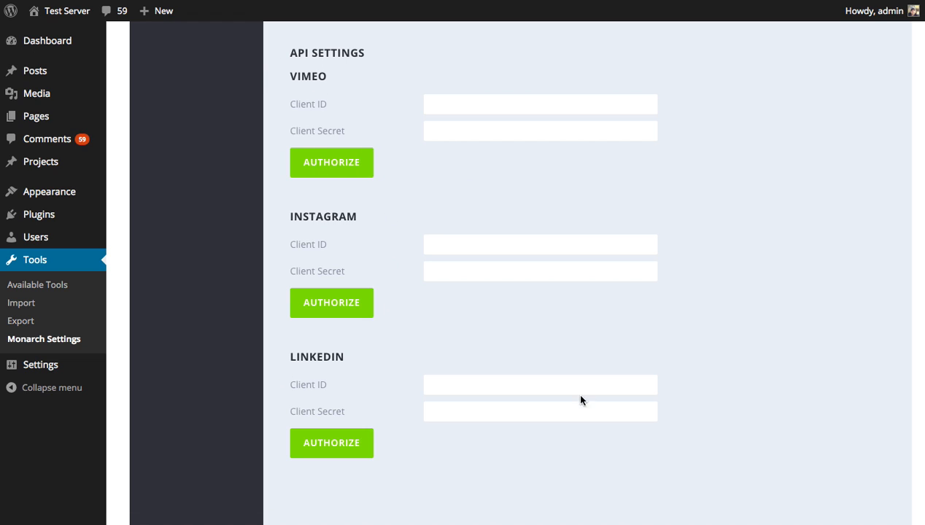
pyautogui.scroll(1, 467, 256)
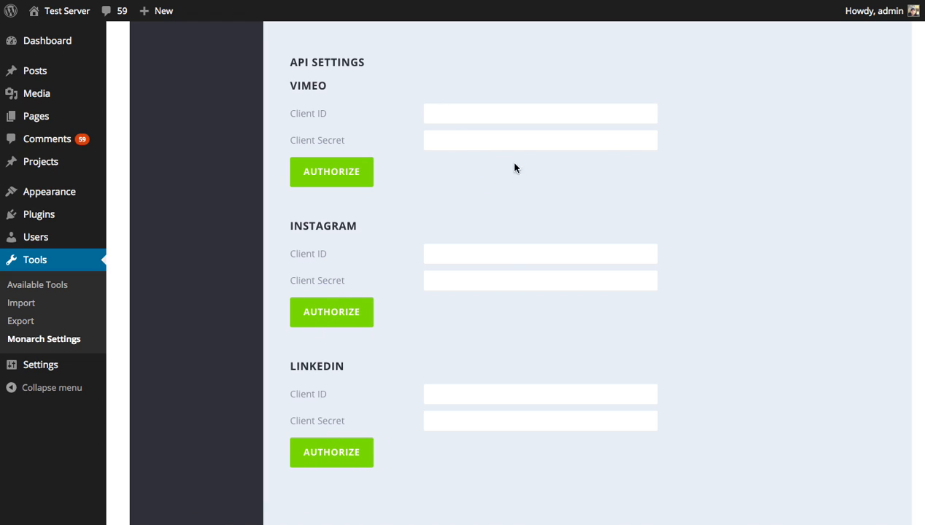
pyautogui.scroll(1, 914, 329)
pyautogui.scroll(-1, 914, 328)
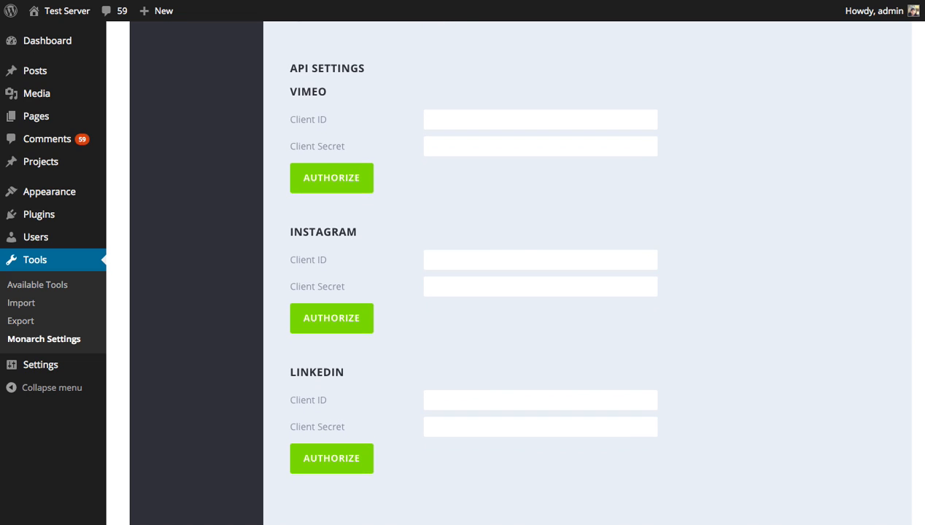
pyautogui.scroll(-1, 921, 321)
pyautogui.scroll(1, 921, 321)
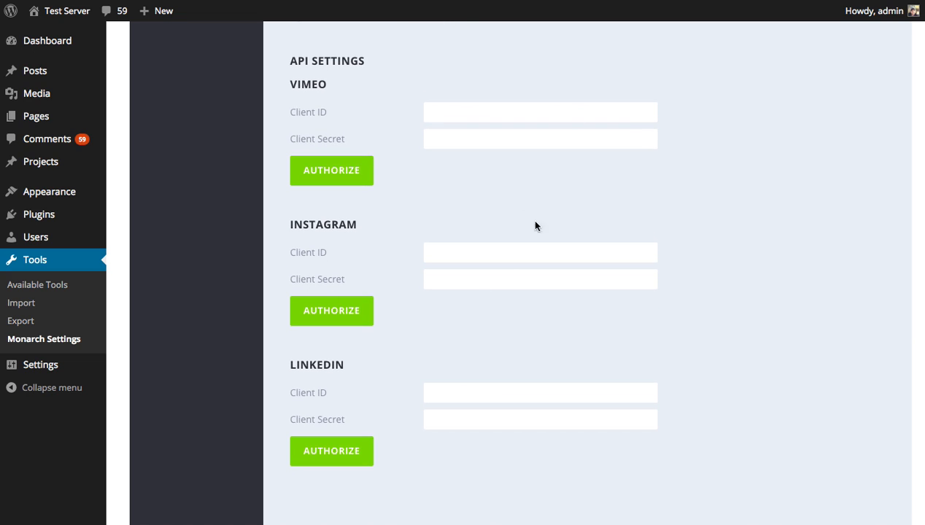
# Step: Set the Google+ follower count to 1500 and save the Social Follow networks
pyautogui.scroll(5, 914, 361)
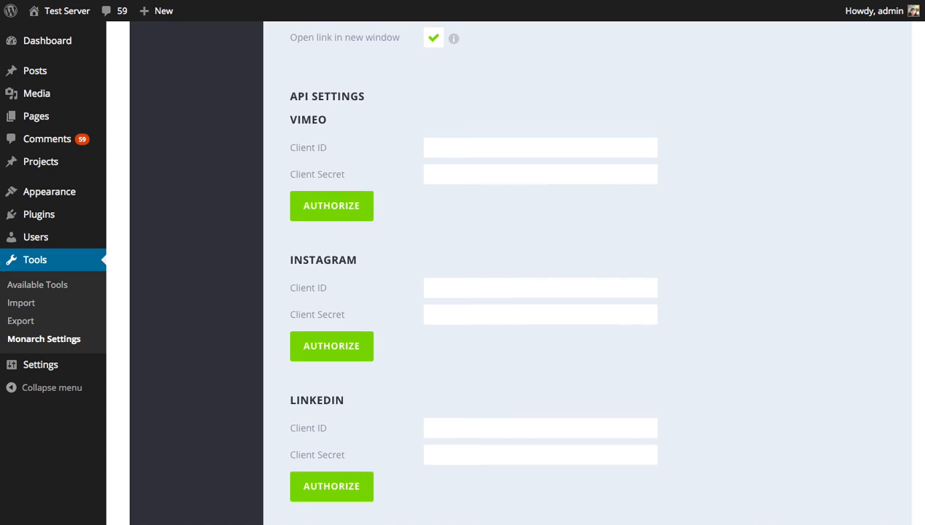
pyautogui.scroll(3, 521, 292)
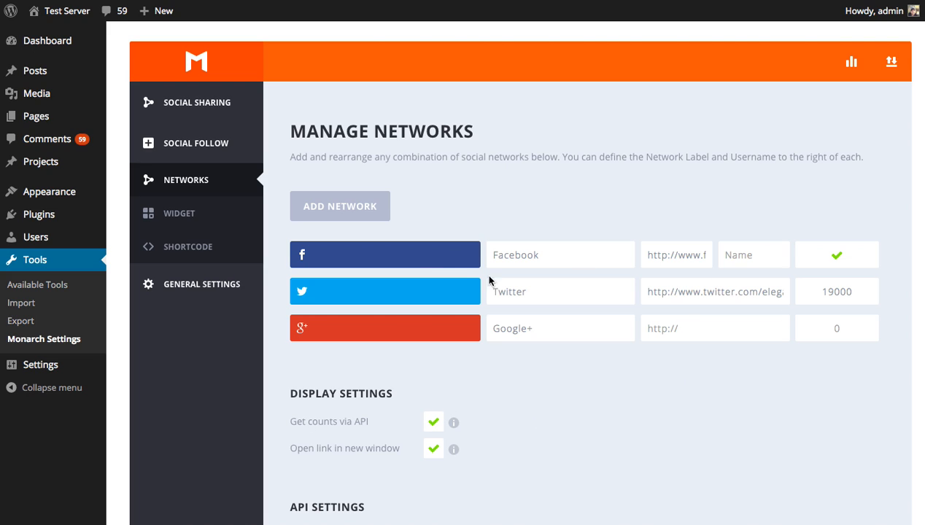
pyautogui.click(844, 328)
pyautogui.write('1500')
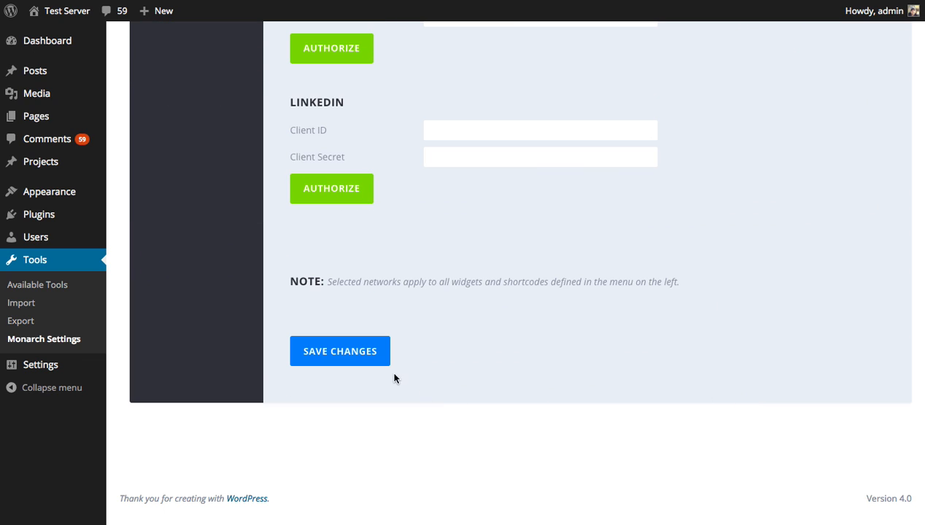
pyautogui.click(378, 363)
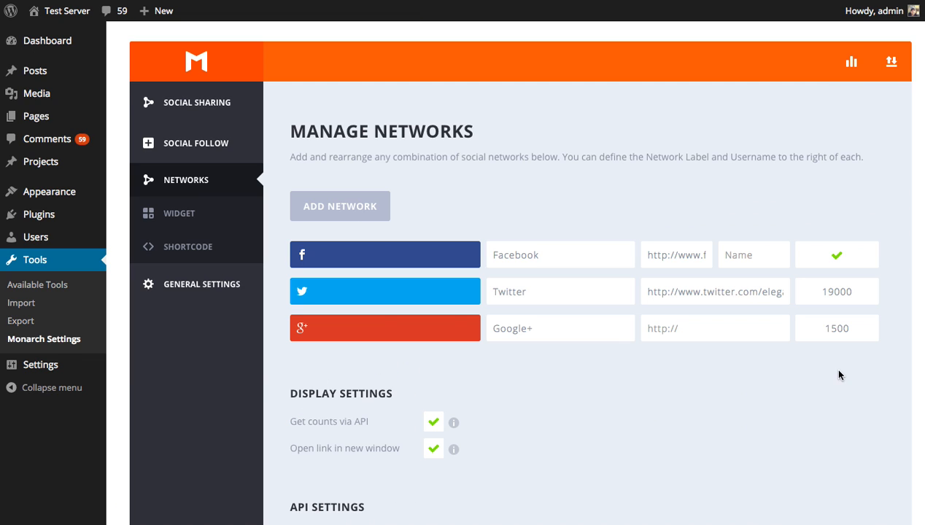
# Step: Open the Social Follow widget configuration
pyautogui.click(188, 213)
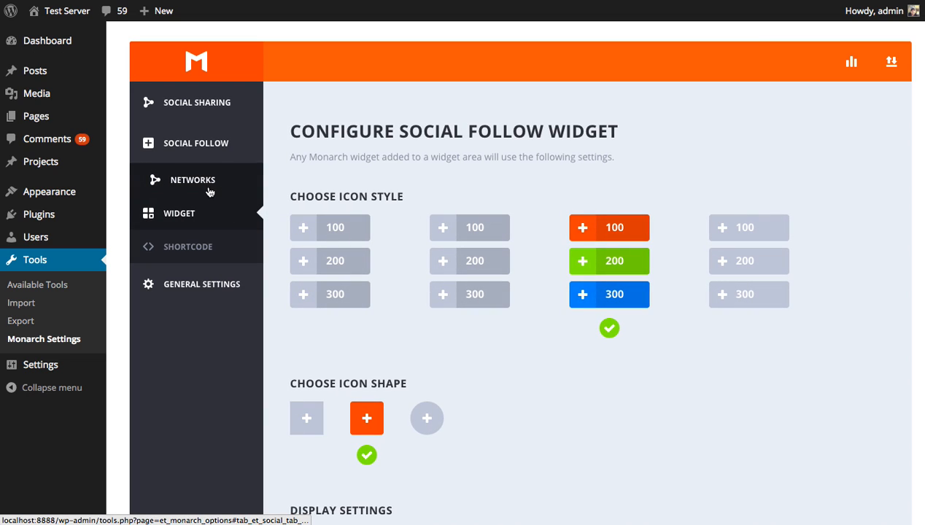